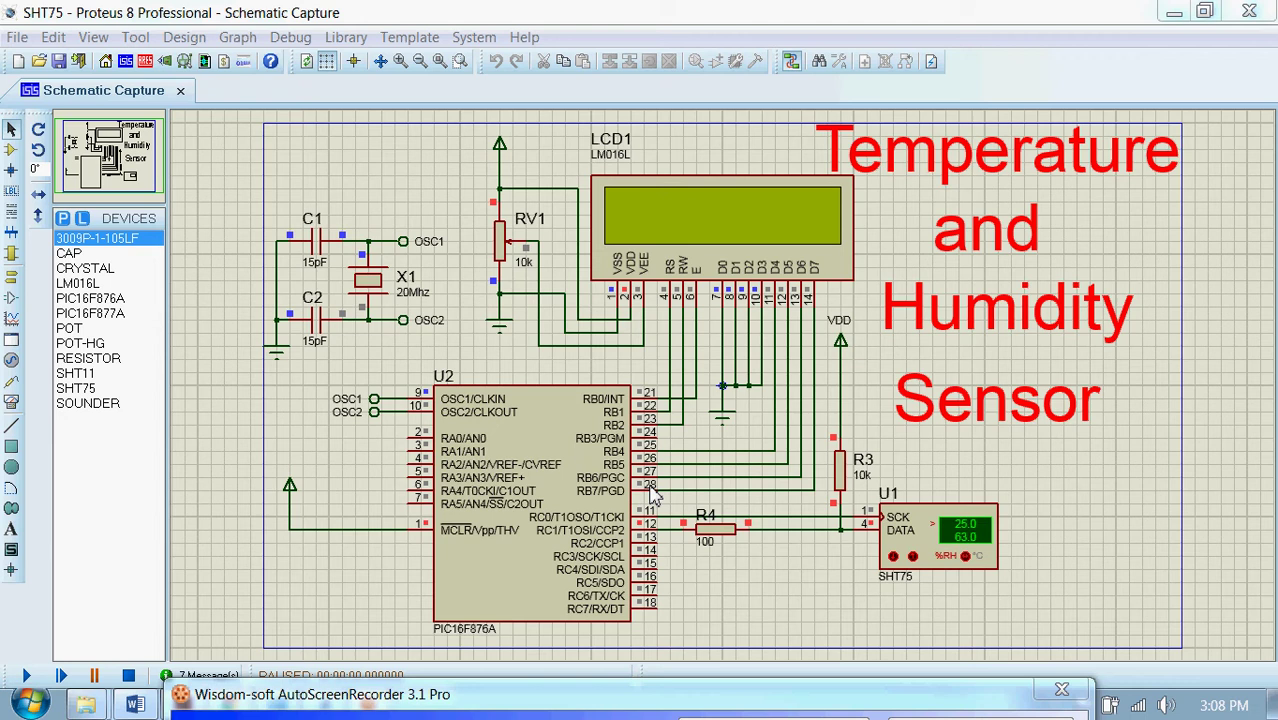
Stop and restart the simulation so the LCD reads Temp 62.0 °C and RH 31.7 %.
{"action": "left_click", "coordinate": [128, 676]}
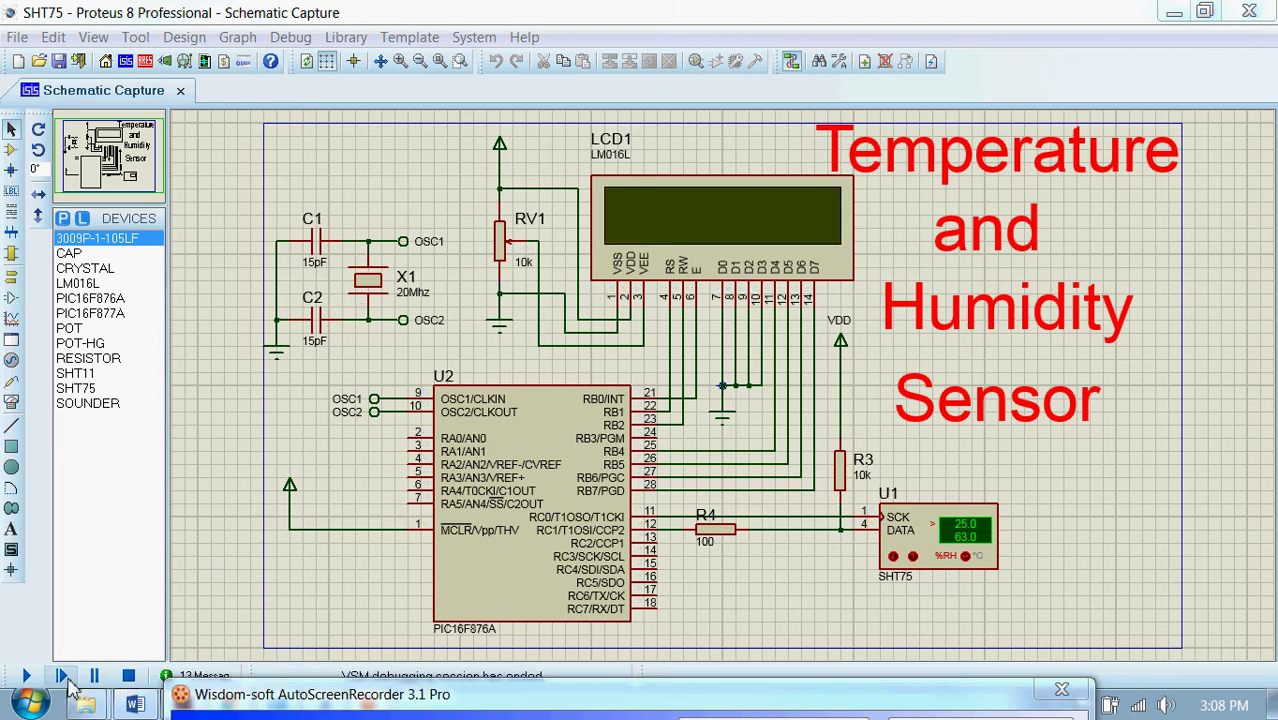
{"action": "left_click", "coordinate": [27, 677]}
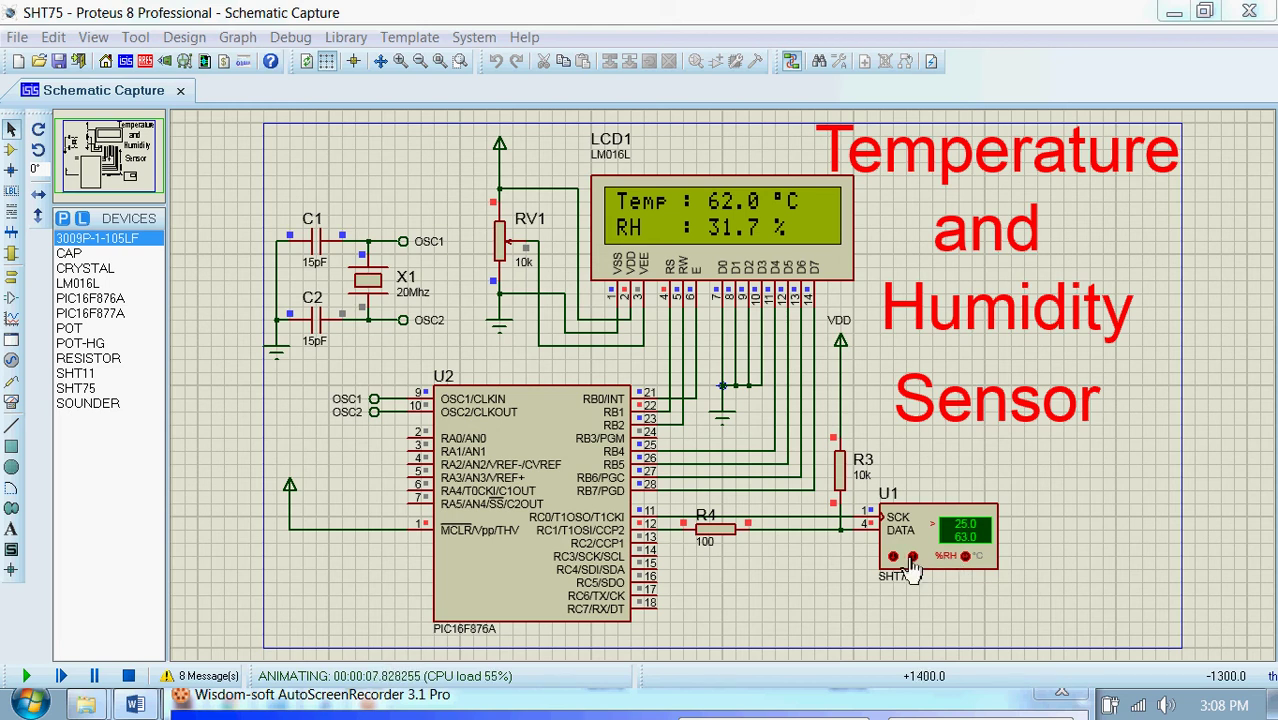
Step the SHT75 humidity up to 44.0, bringing the LCD RH reading to 52.1 %.
{"action": "left_click", "coordinate": [914, 557]}
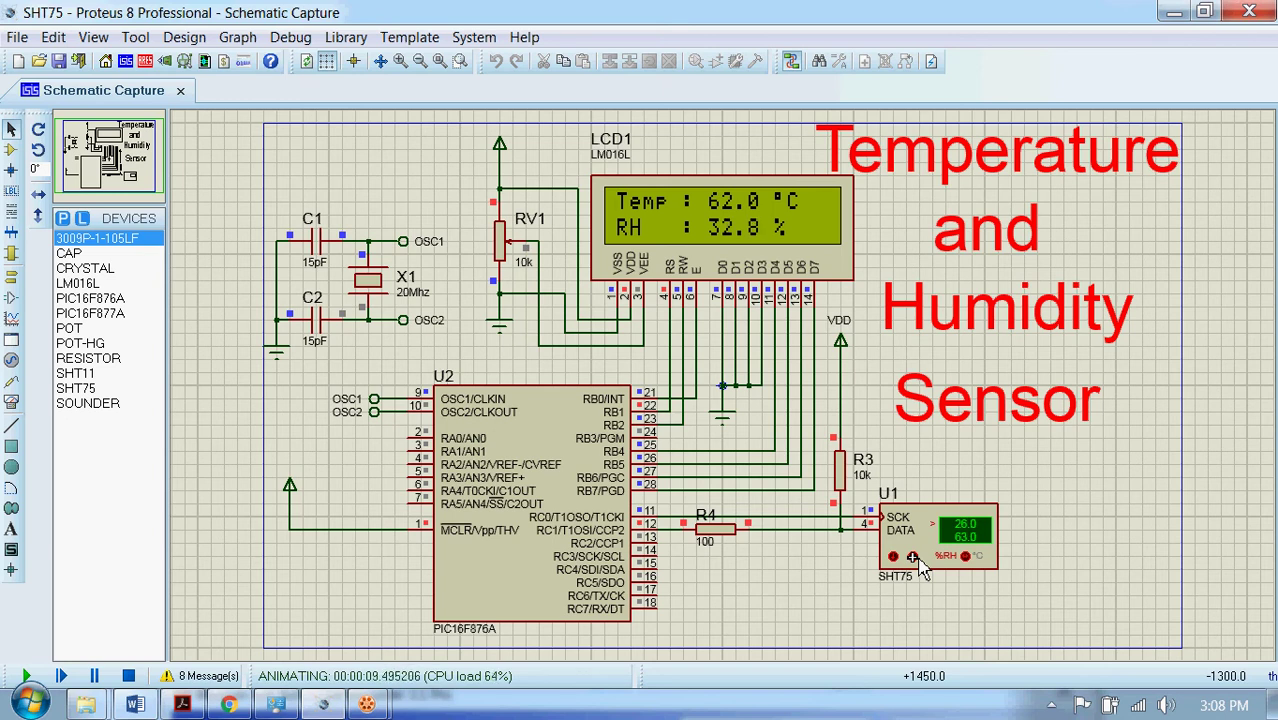
{"action": "left_click", "coordinate": [914, 557]}
{"action": "left_click", "coordinate": [914, 557]}
{"action": "left_click", "coordinate": [914, 557]}
{"action": "left_click", "coordinate": [914, 557]}
{"action": "left_click", "coordinate": [914, 557]}
{"action": "left_click", "coordinate": [914, 557]}
{"action": "left_click", "coordinate": [914, 557]}
{"action": "left_click", "coordinate": [914, 557]}
{"action": "left_click", "coordinate": [914, 557]}
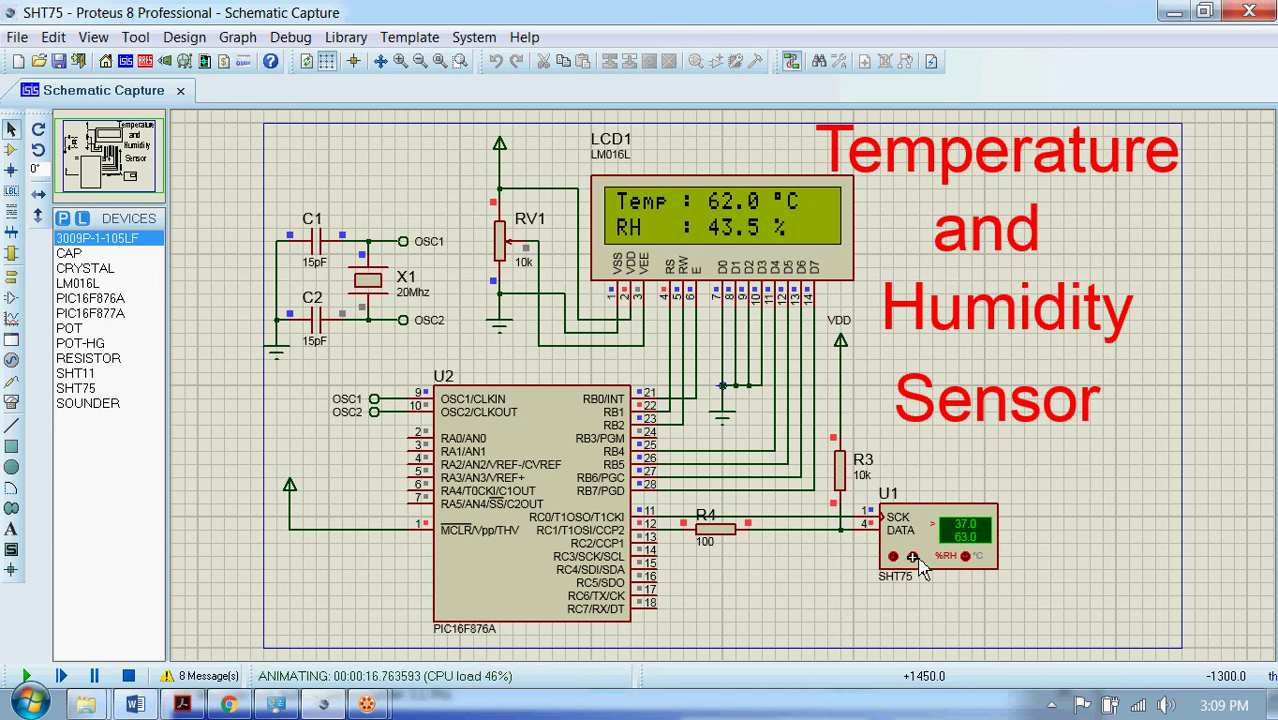
{"action": "left_click", "coordinate": [914, 557]}
{"action": "left_click", "coordinate": [914, 557]}
{"action": "left_click", "coordinate": [914, 557]}
{"action": "left_click", "coordinate": [913, 557]}
{"action": "left_click", "coordinate": [913, 557]}
{"action": "left_click", "coordinate": [913, 557]}
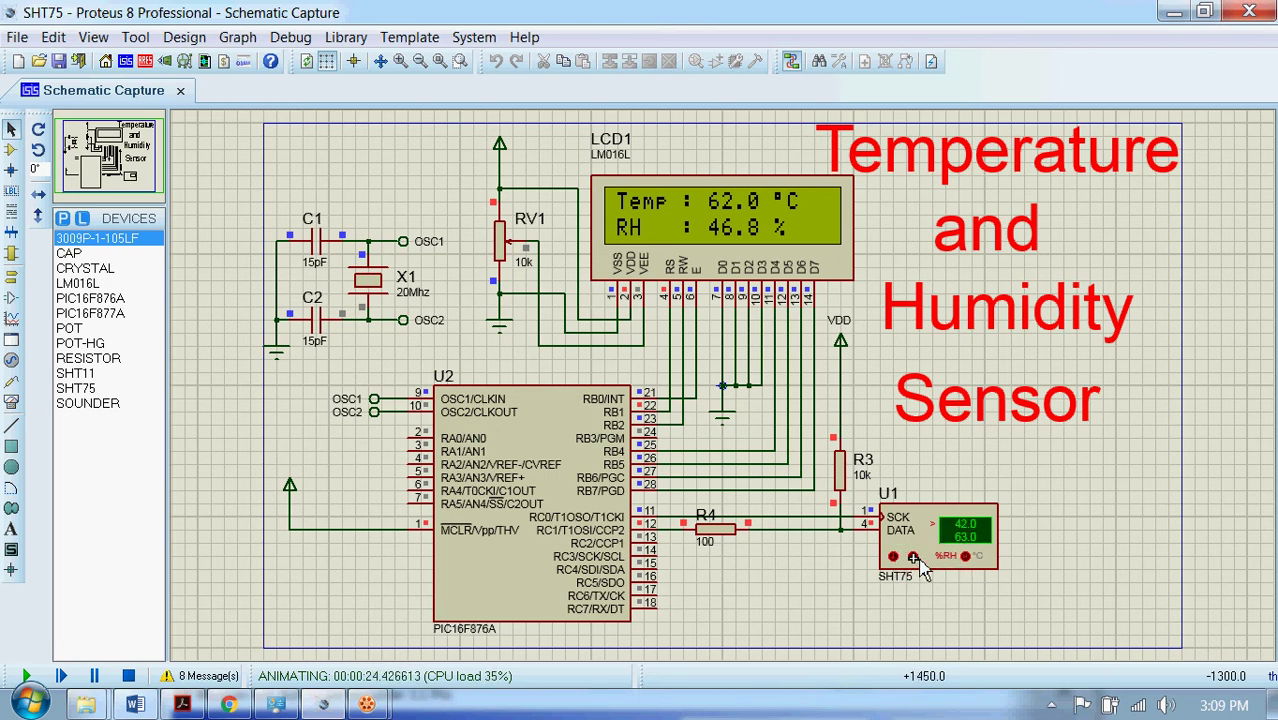
{"action": "left_click", "coordinate": [914, 558]}
{"action": "left_click", "coordinate": [914, 558]}
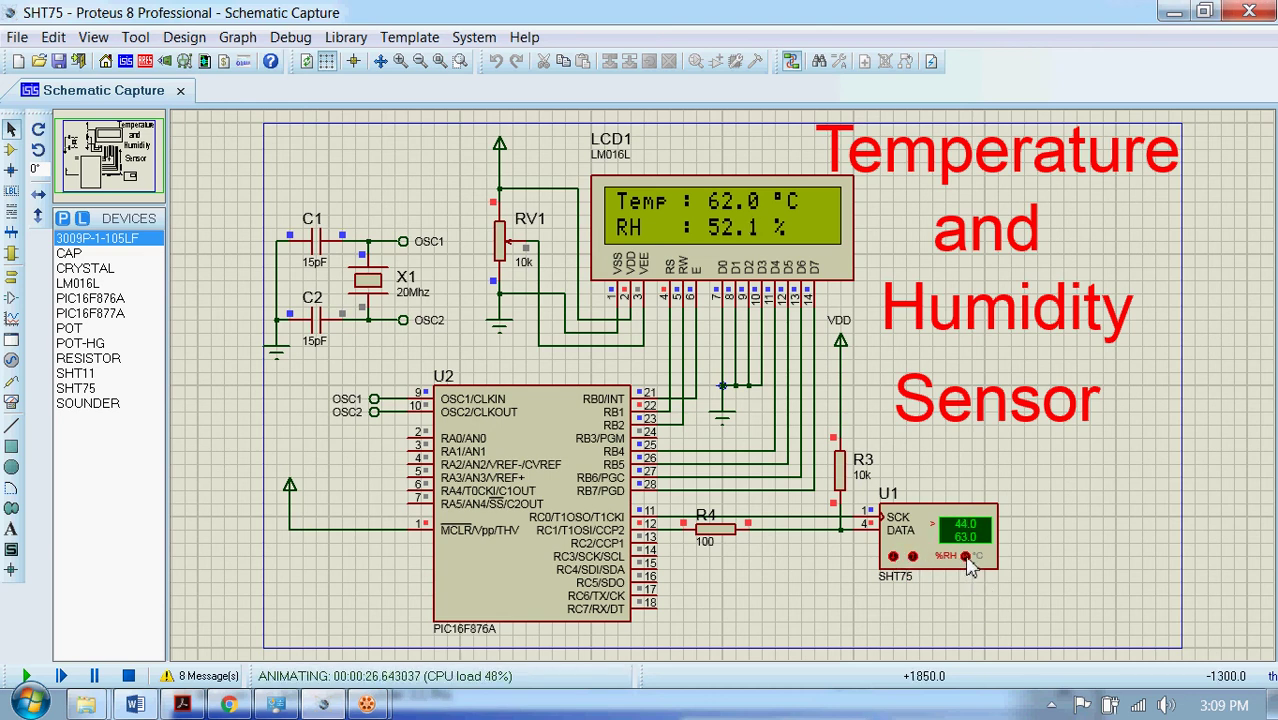
Switch the SHT75 to temperature and lower it from 63.0 to about 39.0.
{"action": "left_click", "coordinate": [966, 557]}
{"action": "left_click", "coordinate": [895, 558]}
{"action": "left_click", "coordinate": [896, 559]}
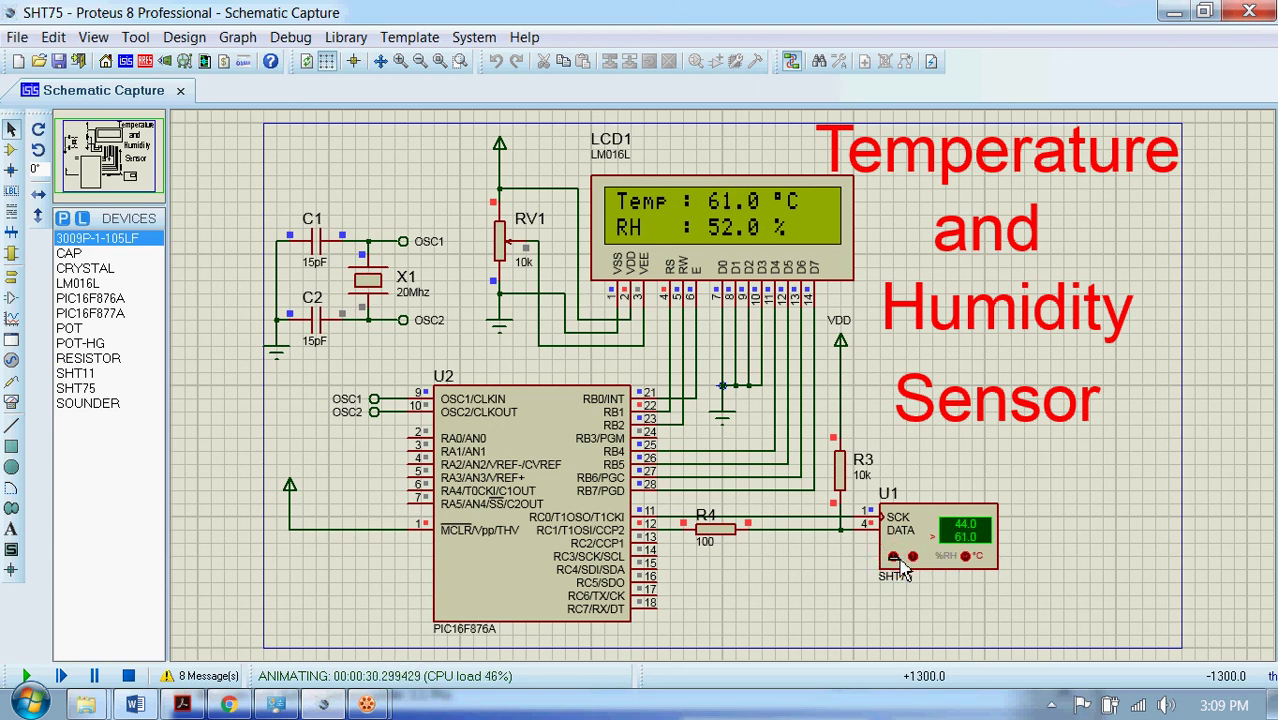
{"action": "left_click", "coordinate": [897, 560]}
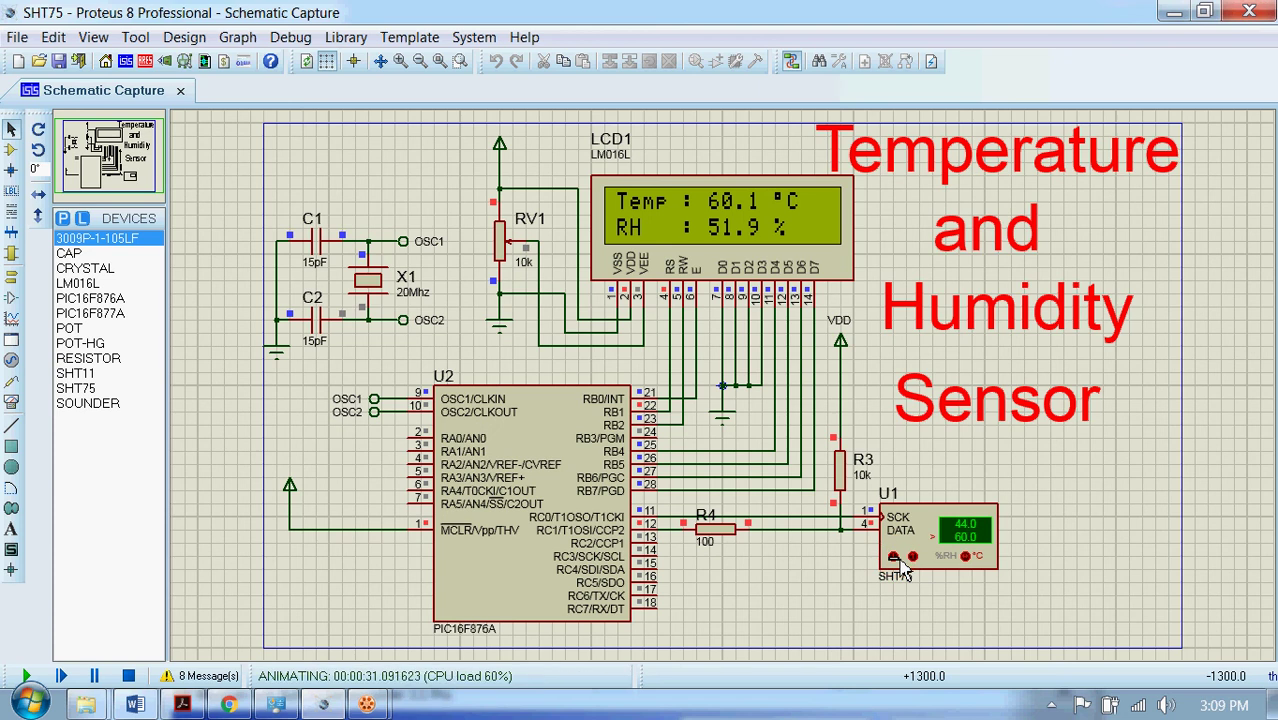
{"action": "left_click", "coordinate": [898, 561]}
{"action": "left_click", "coordinate": [897, 560]}
{"action": "left_click", "coordinate": [897, 560]}
{"action": "left_click", "coordinate": [897, 560]}
{"action": "left_click", "coordinate": [895, 558]}
{"action": "left_click", "coordinate": [895, 558]}
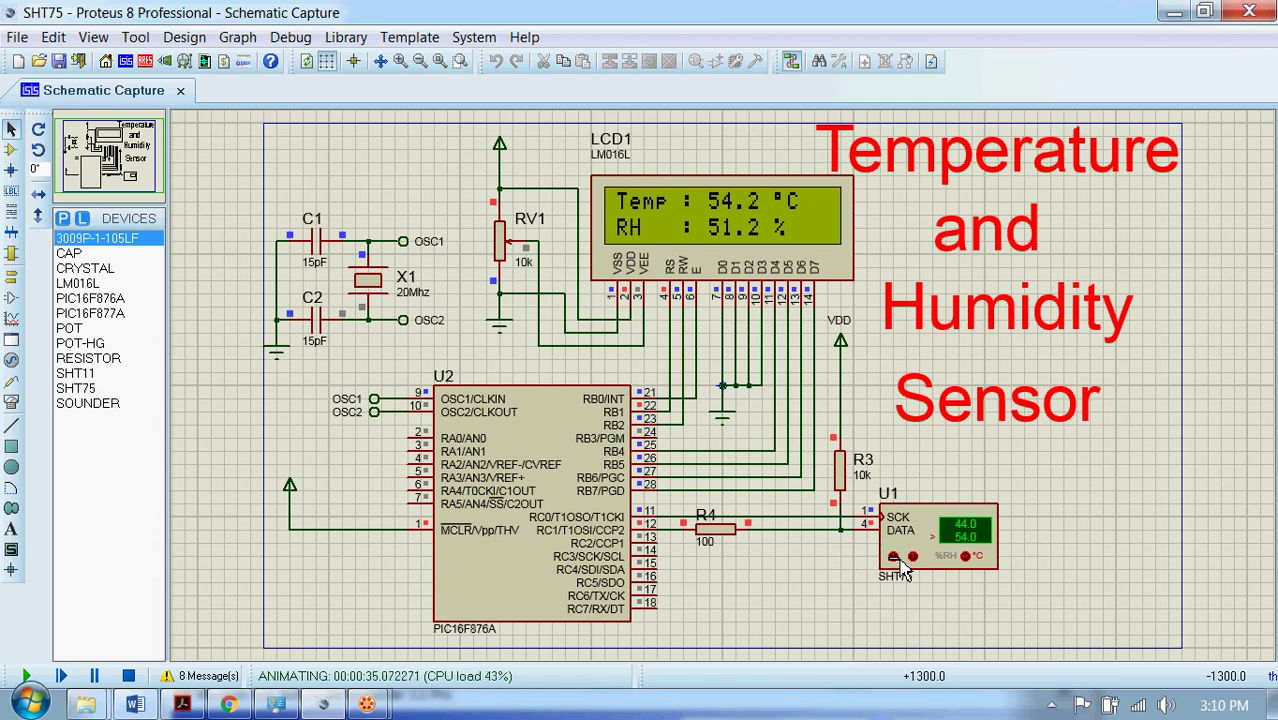
{"action": "left_click", "coordinate": [895, 558]}
{"action": "left_click", "coordinate": [897, 559]}
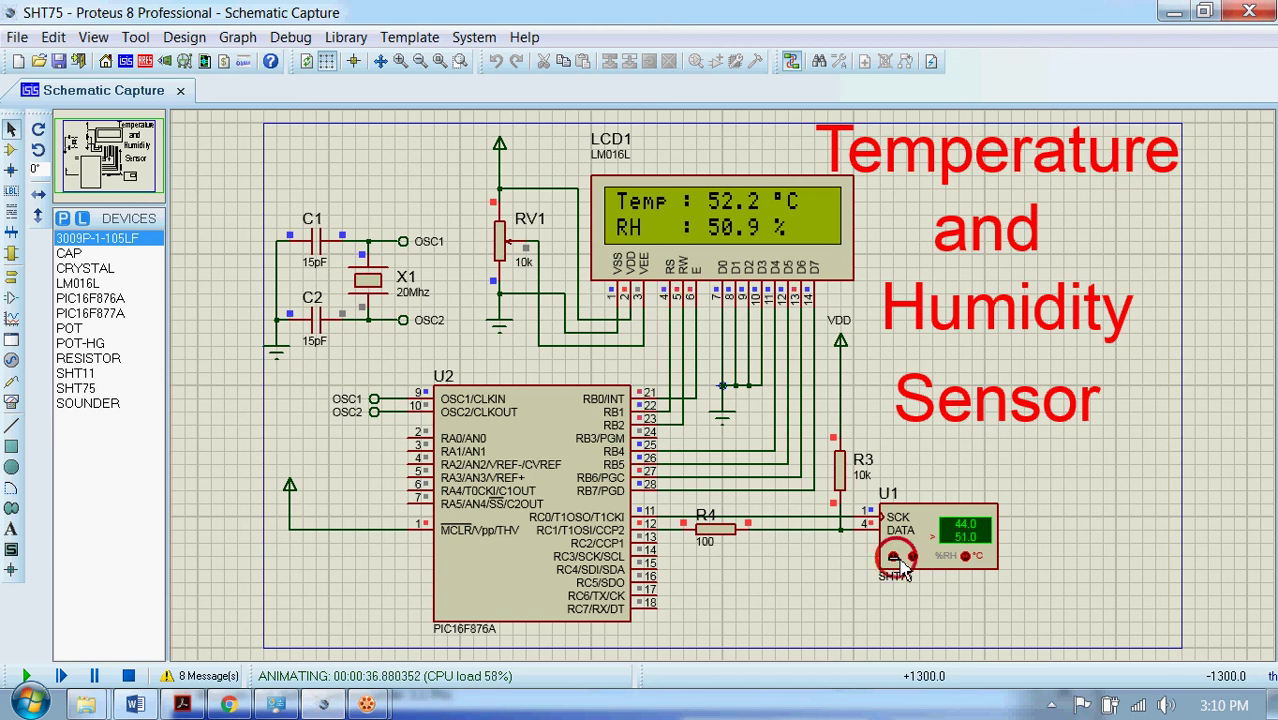
{"action": "left_click", "coordinate": [895, 558]}
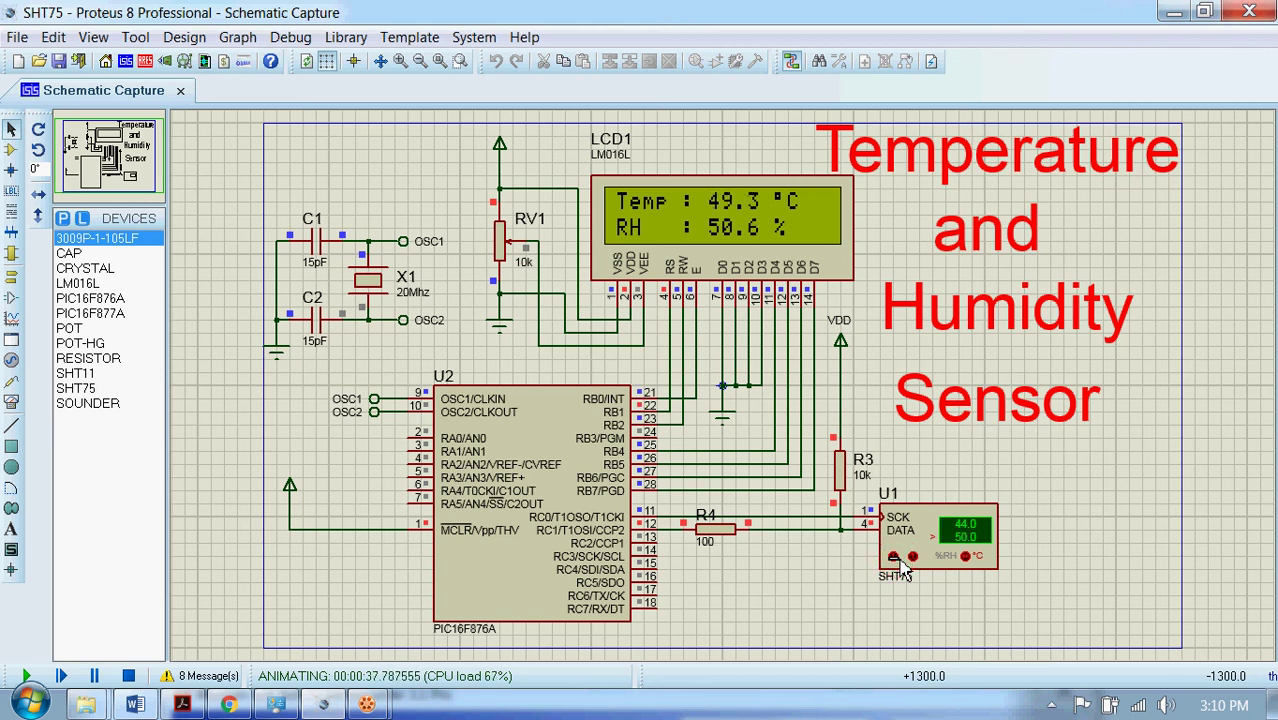
{"action": "left_click", "coordinate": [895, 558]}
{"action": "left_click", "coordinate": [896, 559]}
{"action": "left_click", "coordinate": [895, 558]}
{"action": "left_click", "coordinate": [895, 558]}
{"action": "left_click", "coordinate": [895, 558]}
{"action": "left_click", "coordinate": [895, 558]}
{"action": "left_click", "coordinate": [895, 558]}
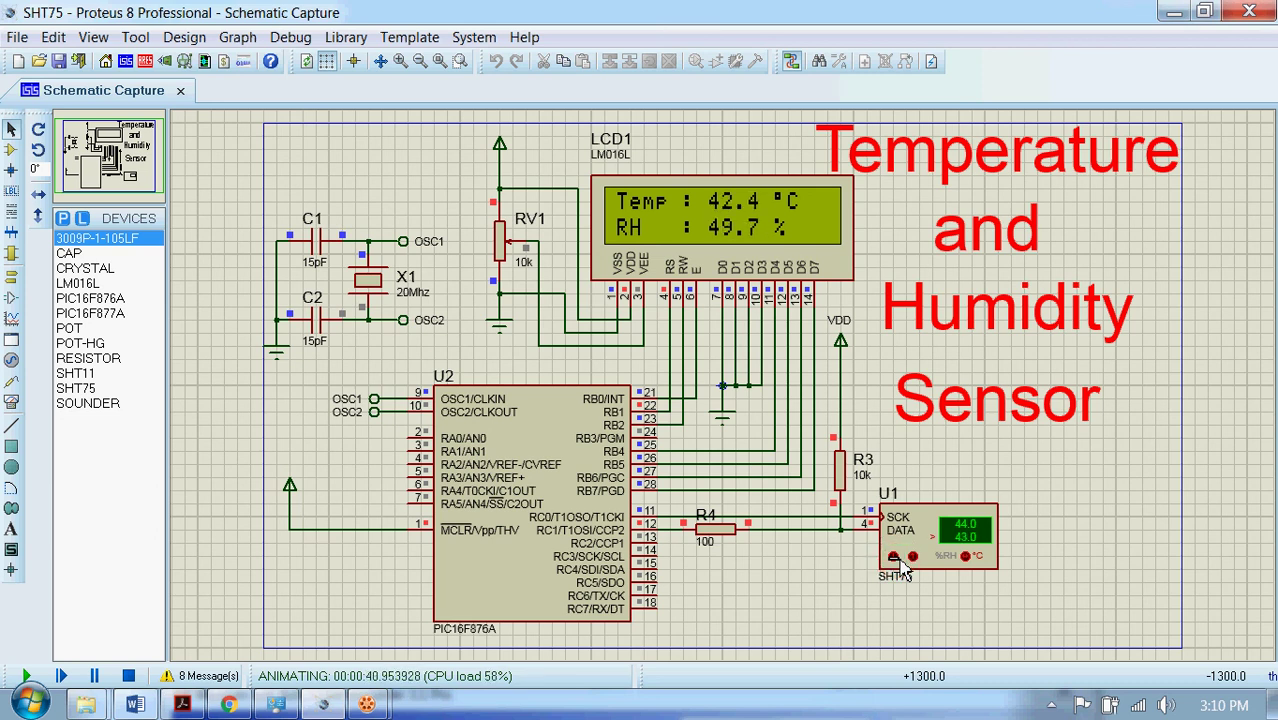
{"action": "left_click", "coordinate": [895, 558]}
{"action": "left_click", "coordinate": [895, 558]}
{"action": "left_click", "coordinate": [895, 558]}
{"action": "left_click", "coordinate": [895, 558]}
{"action": "left_click", "coordinate": [895, 558]}
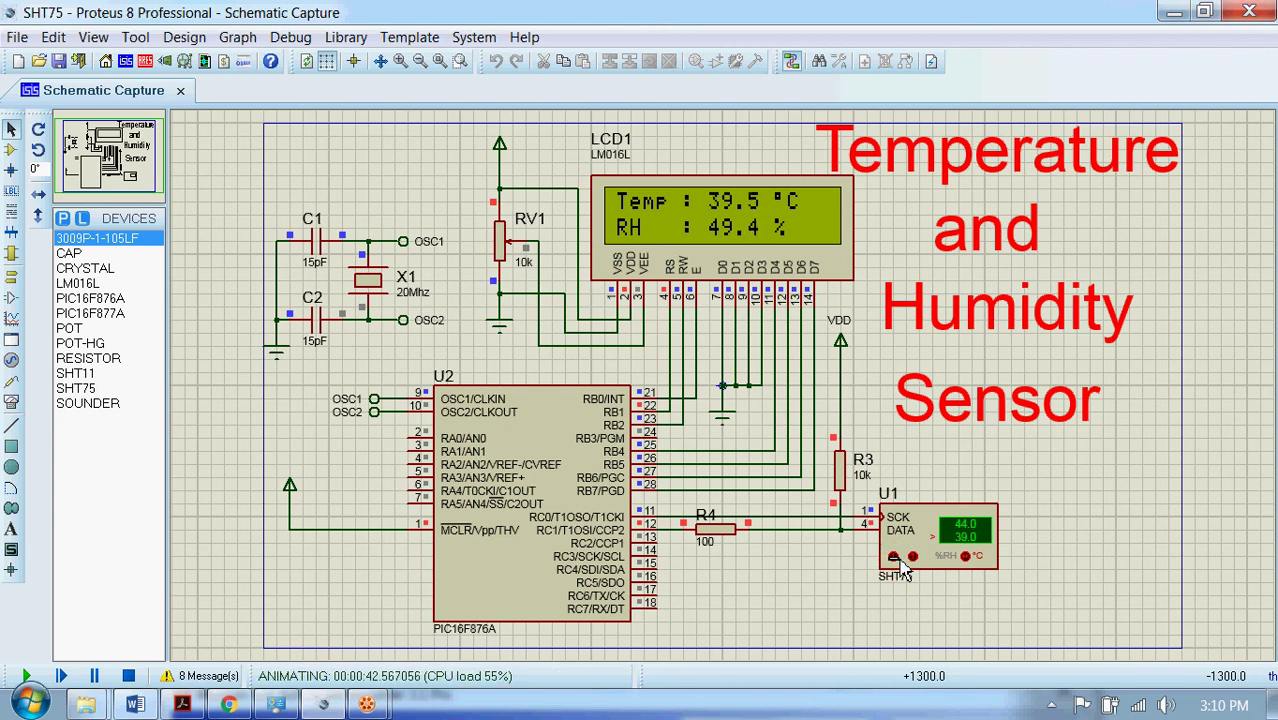
Keep lowering the SHT75 temperature to 32.0 so the LCD shows 31.6 °C.
{"action": "left_click", "coordinate": [895, 558]}
{"action": "left_click", "coordinate": [895, 558]}
{"action": "left_click", "coordinate": [895, 558]}
{"action": "left_click", "coordinate": [895, 558]}
{"action": "left_click", "coordinate": [897, 559]}
{"action": "left_click", "coordinate": [895, 558]}
{"action": "left_click", "coordinate": [896, 558]}
Switch the SHT75 back to %RH and raise humidity from 44.0 to 50.0.
{"action": "left_click", "coordinate": [966, 558]}
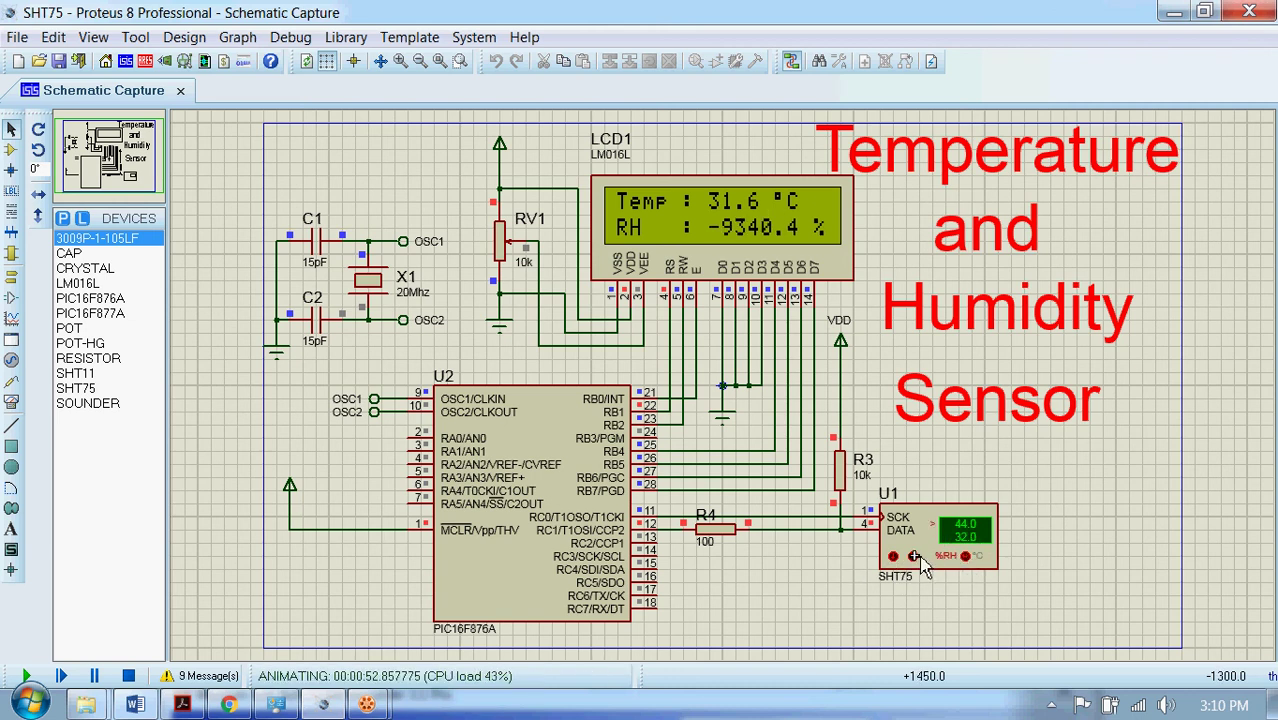
{"action": "left_click", "coordinate": [915, 557]}
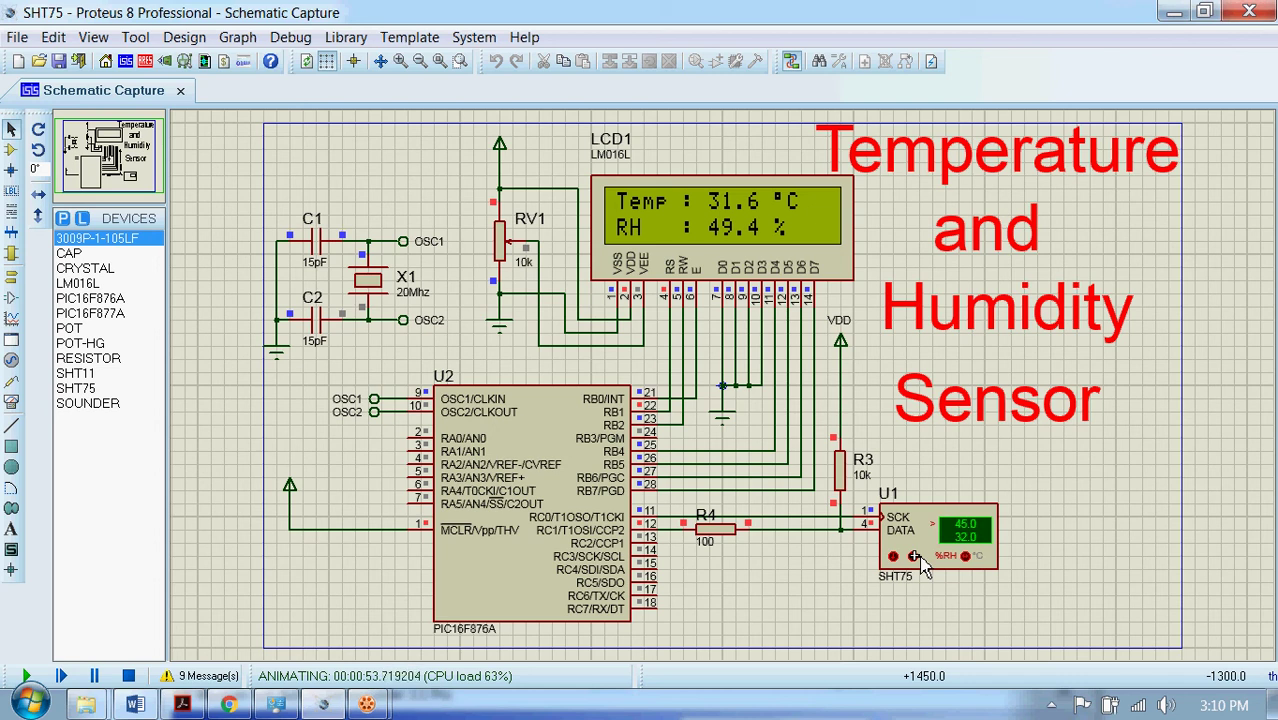
{"action": "left_click", "coordinate": [915, 557]}
{"action": "left_click", "coordinate": [915, 557]}
{"action": "left_click", "coordinate": [915, 557]}
{"action": "left_click", "coordinate": [915, 557]}
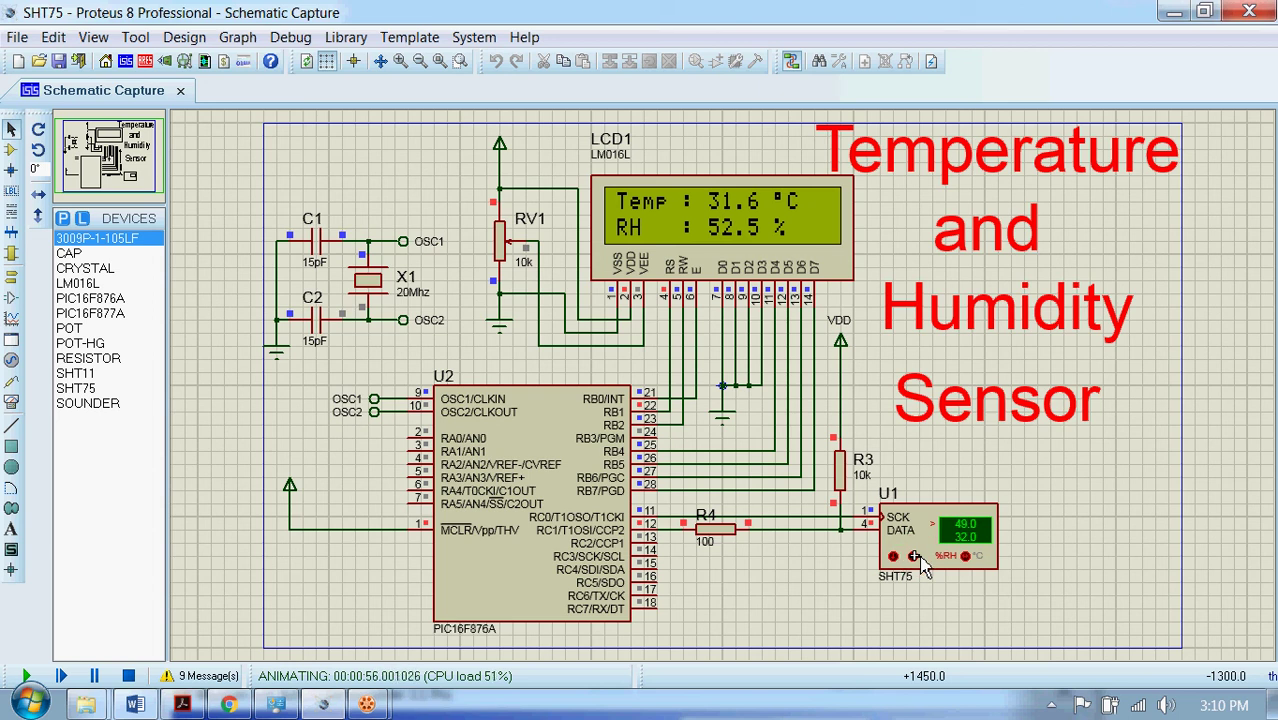
{"action": "left_click", "coordinate": [915, 557]}
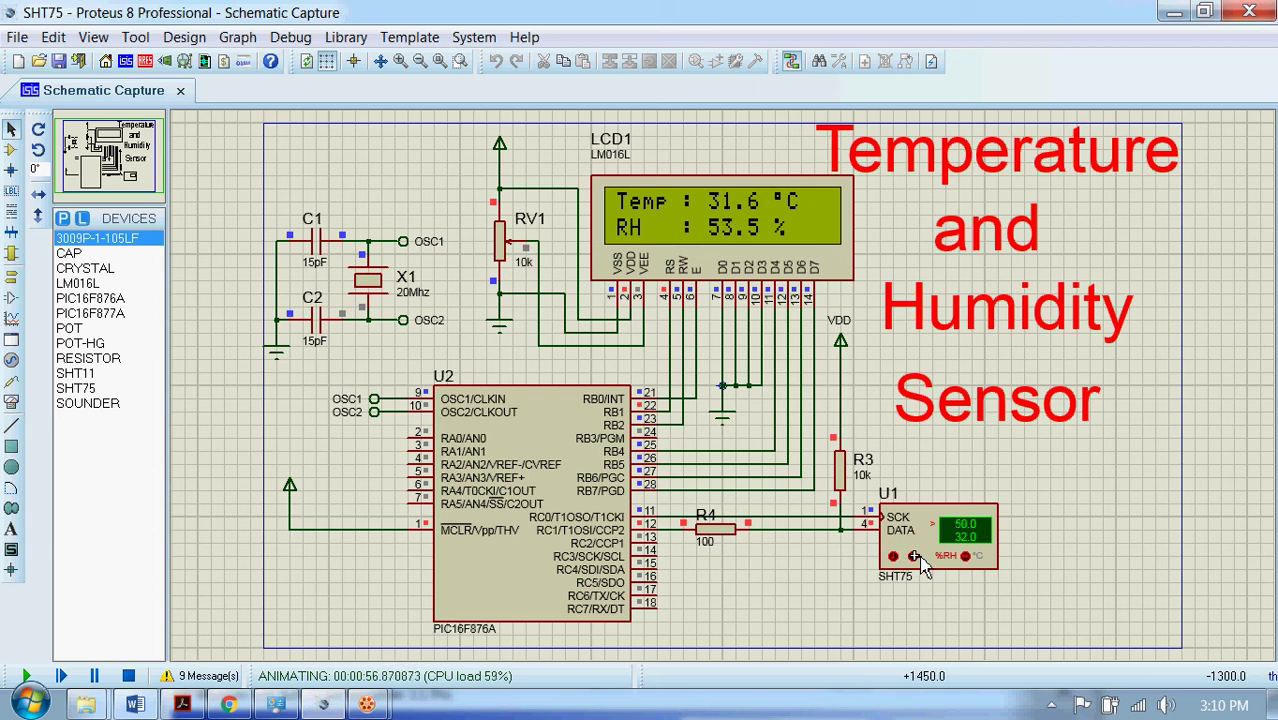